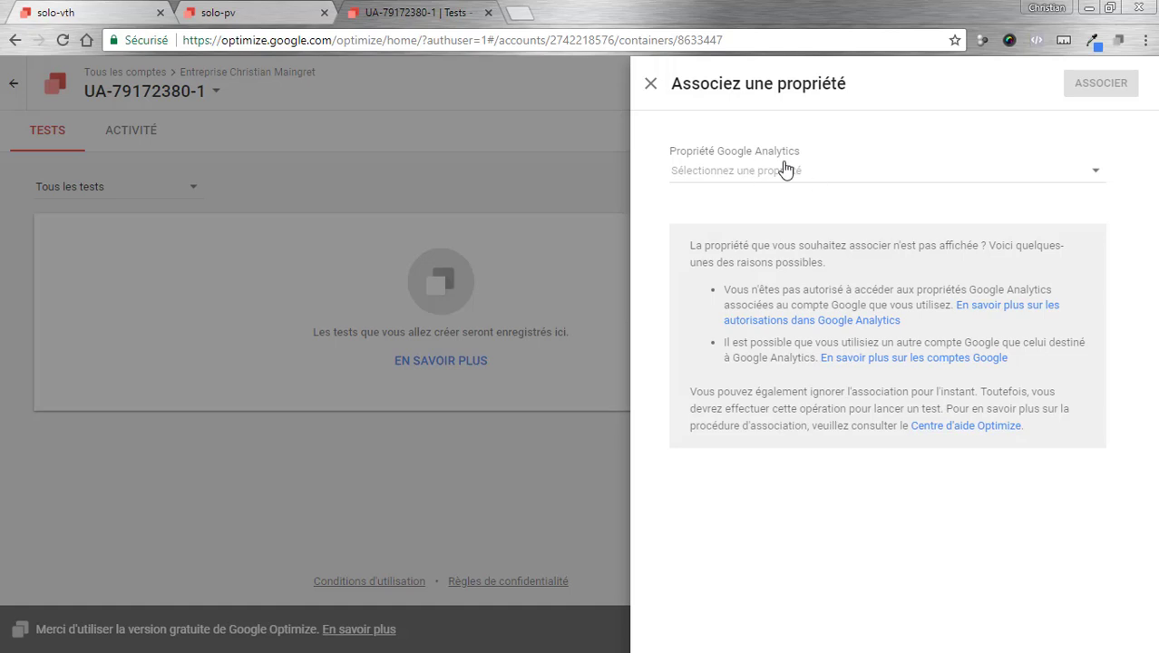
# Step: Link the container to the Google Analytics property club-formation-video.kneo, including the view "Toutes les données du site Web"
pyautogui.click(1091, 175)
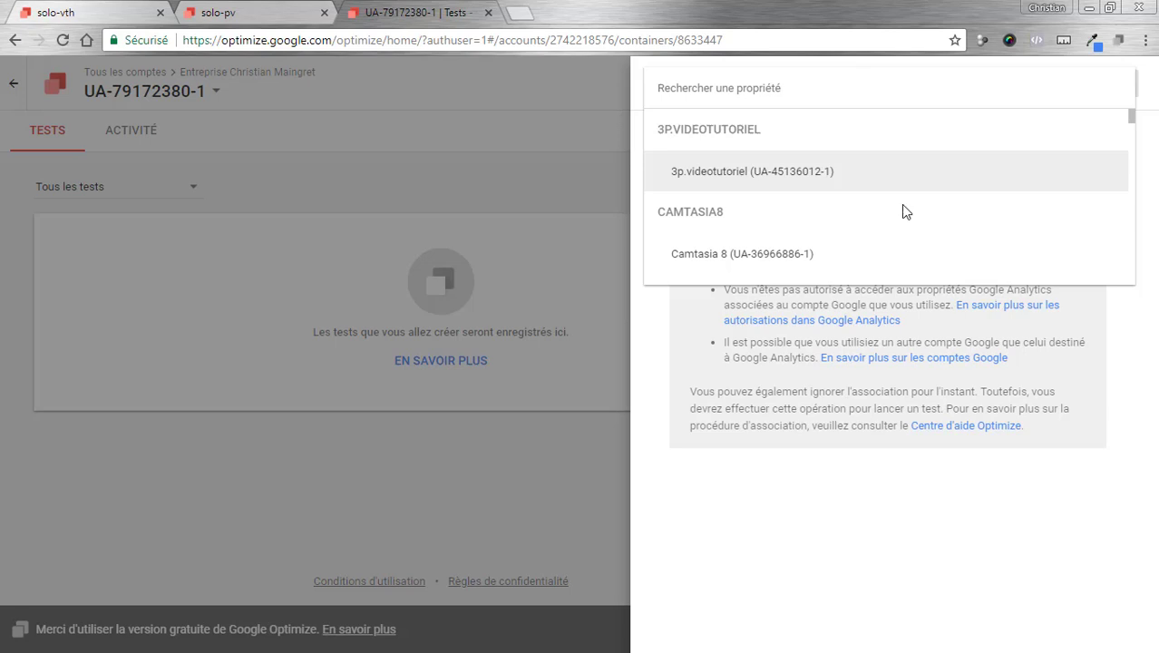
pyautogui.scroll(-3, 903, 211)
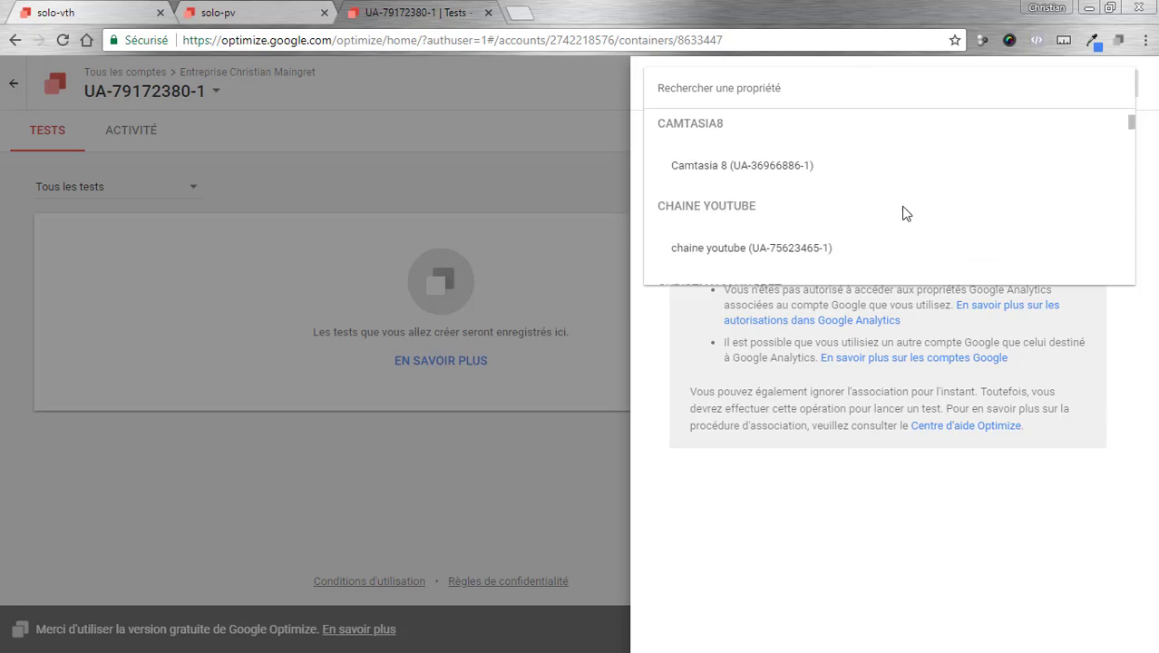
pyautogui.scroll(-2, 830, 217)
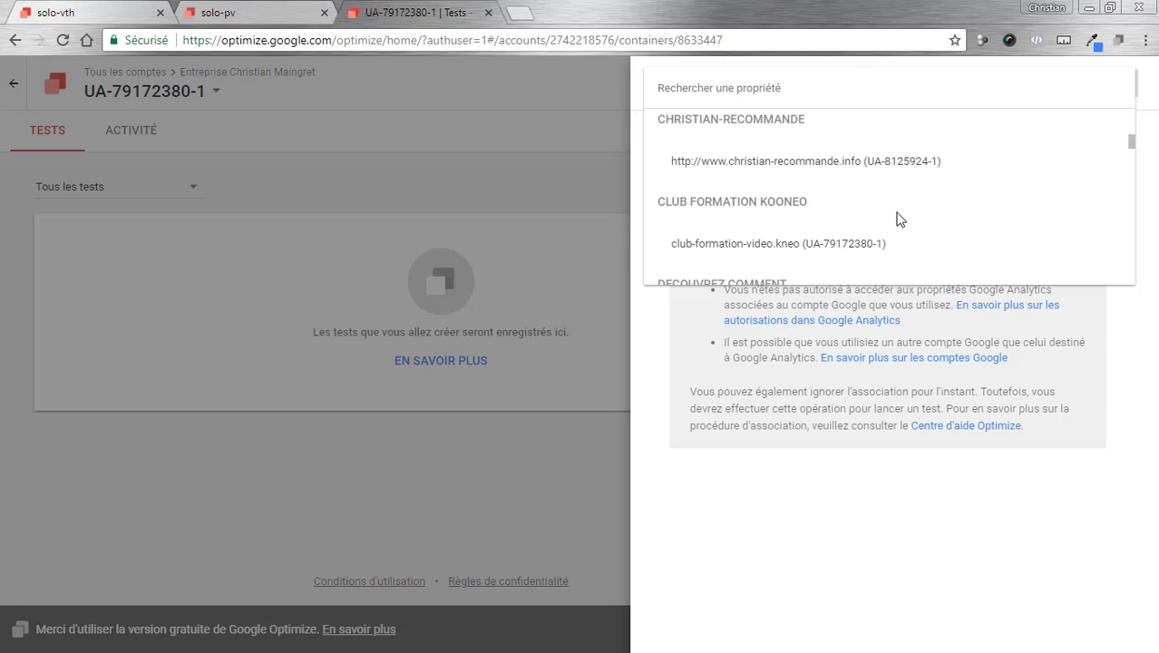
pyautogui.scroll(-2, 798, 219)
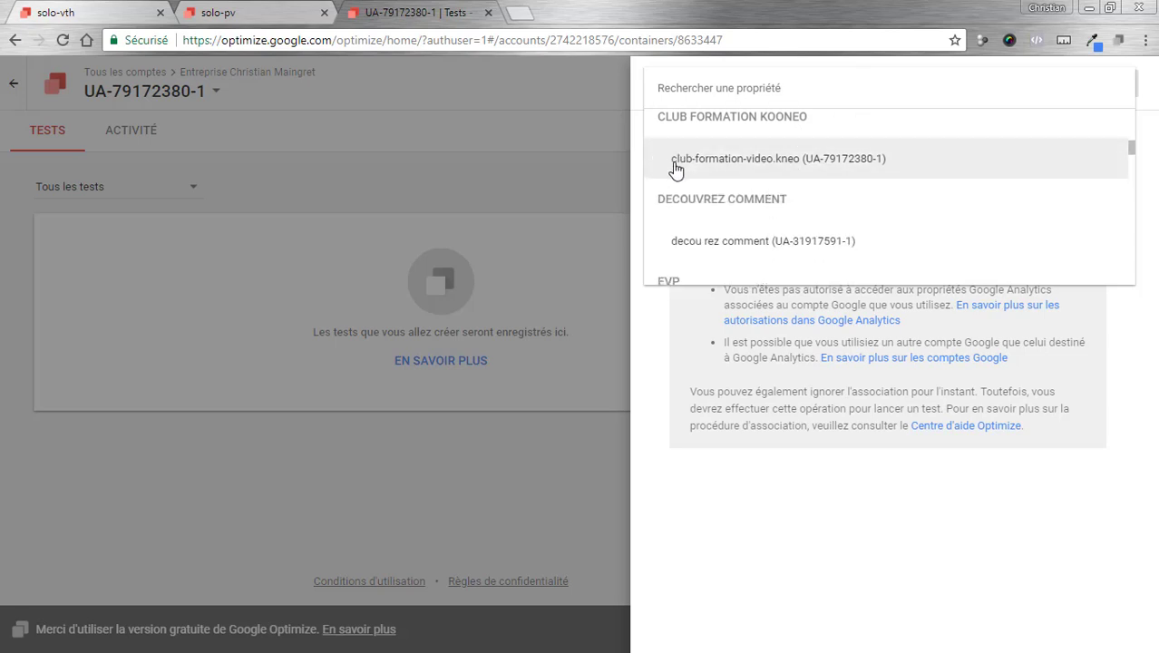
pyautogui.click(758, 165)
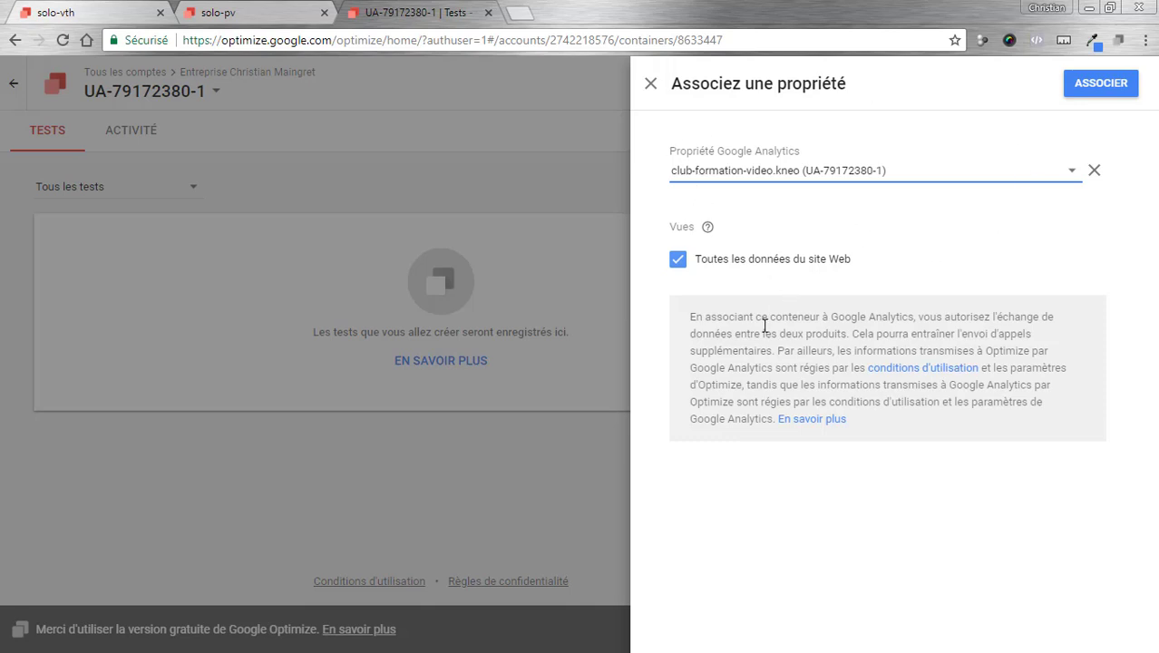
pyautogui.moveTo(708, 227)
pyautogui.click(1103, 83)
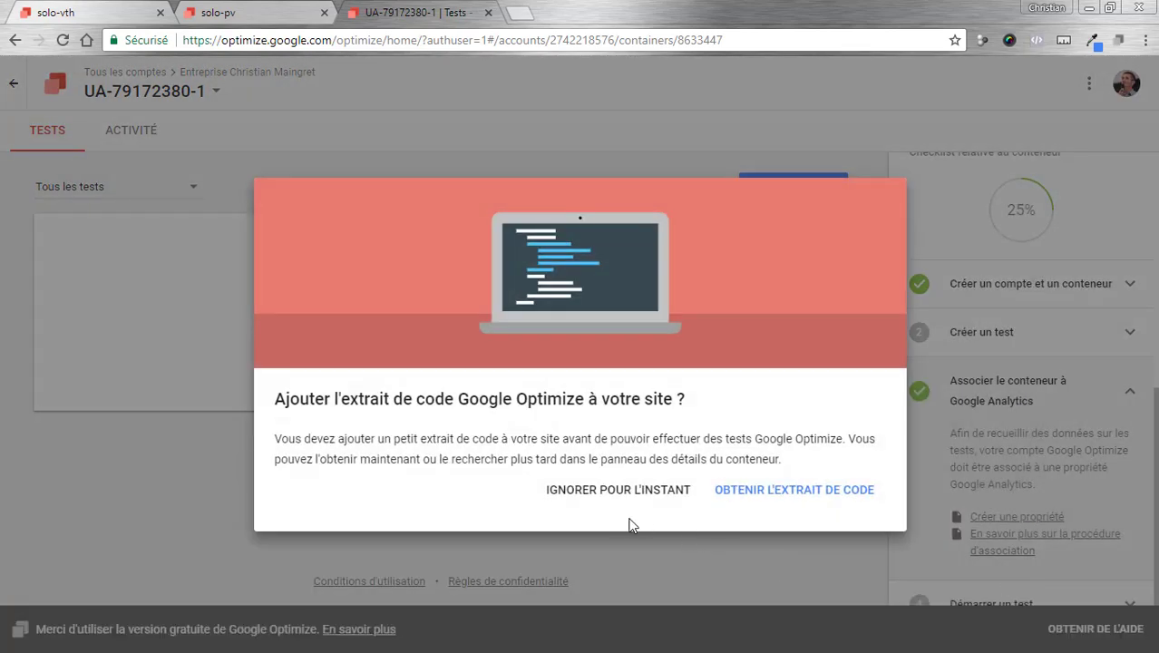
# Step: Get the Optimize code snippet and copy the full example Analytics tracking script containing the Optimize plug-in
pyautogui.click(756, 492)
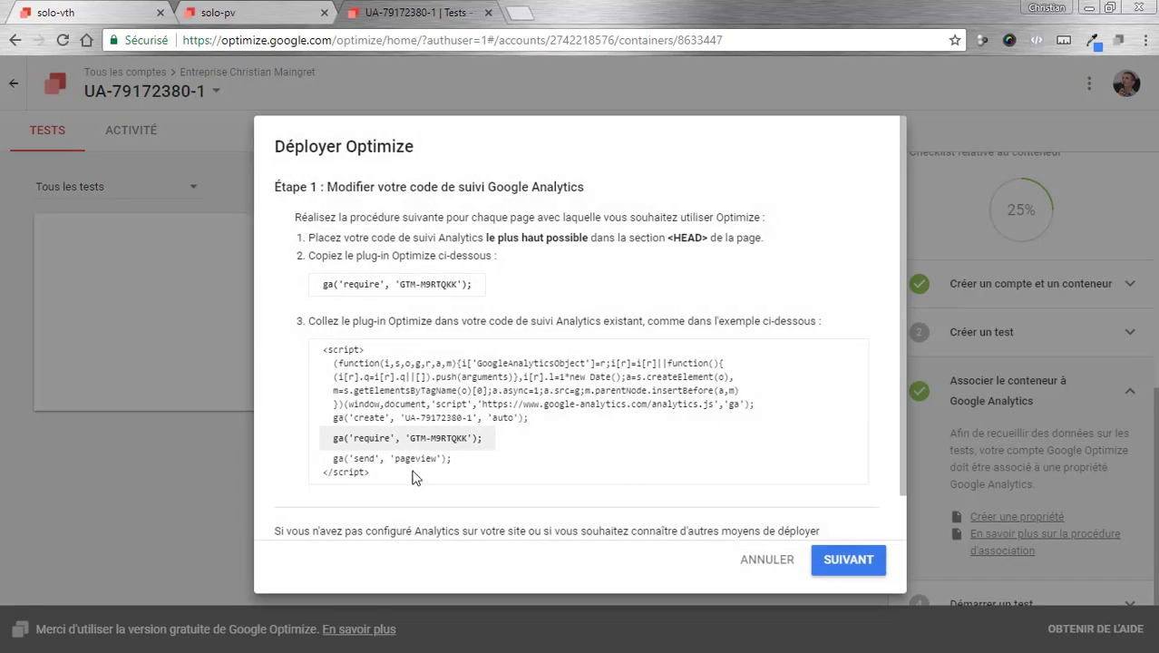
pyautogui.moveTo(385, 481); pyautogui.dragTo(323, 353)
pyautogui.hotkey('ctrl', 'c')
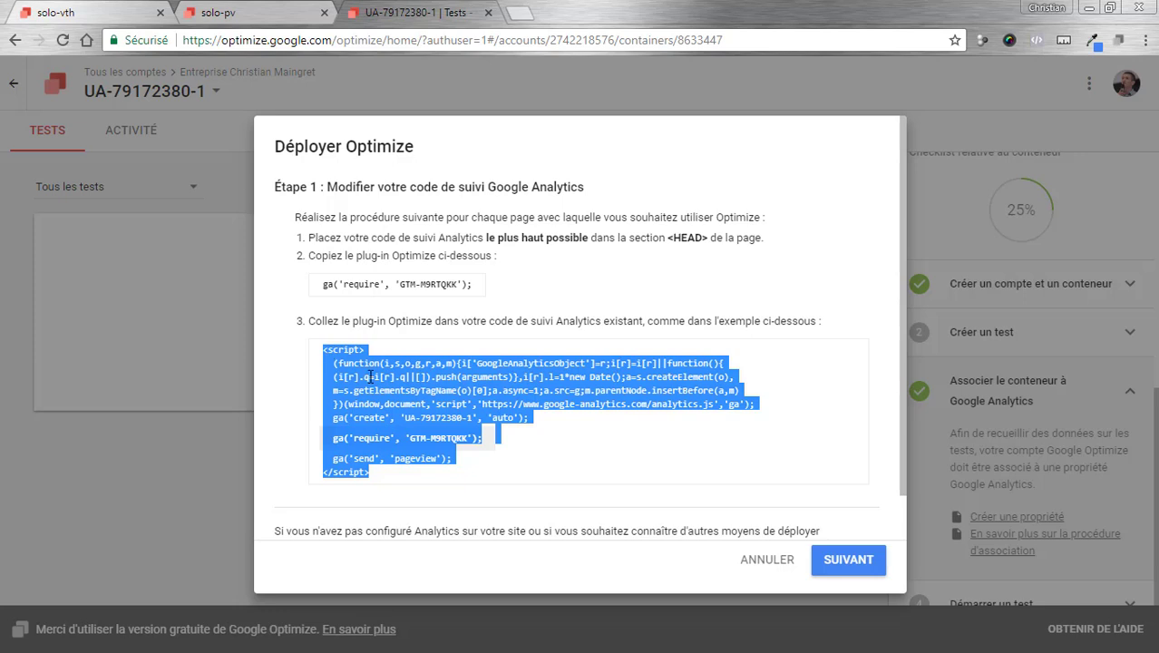
pyautogui.rightClick(434, 388)
pyautogui.click(472, 397)
# Step: Switch to the Kooneo JavaScript settings, paste the script below the Google Analytics tag in the head code, and save
pyautogui.hotkey('alt', 'Tab')
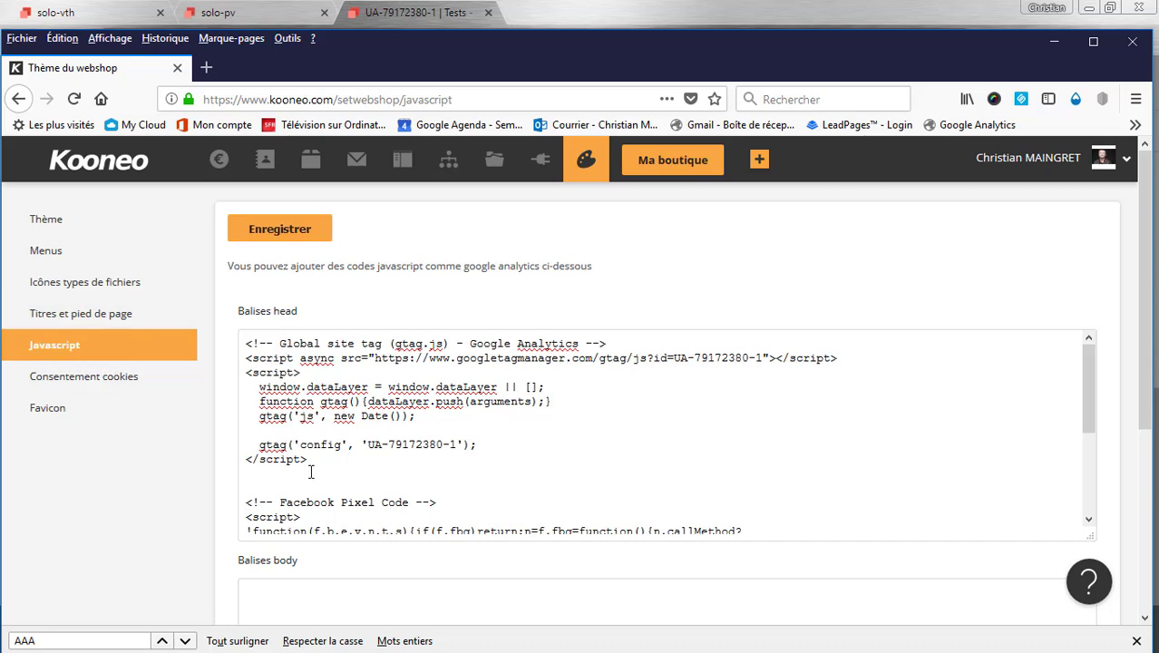
pyautogui.hotkey('ctrl', 'v')
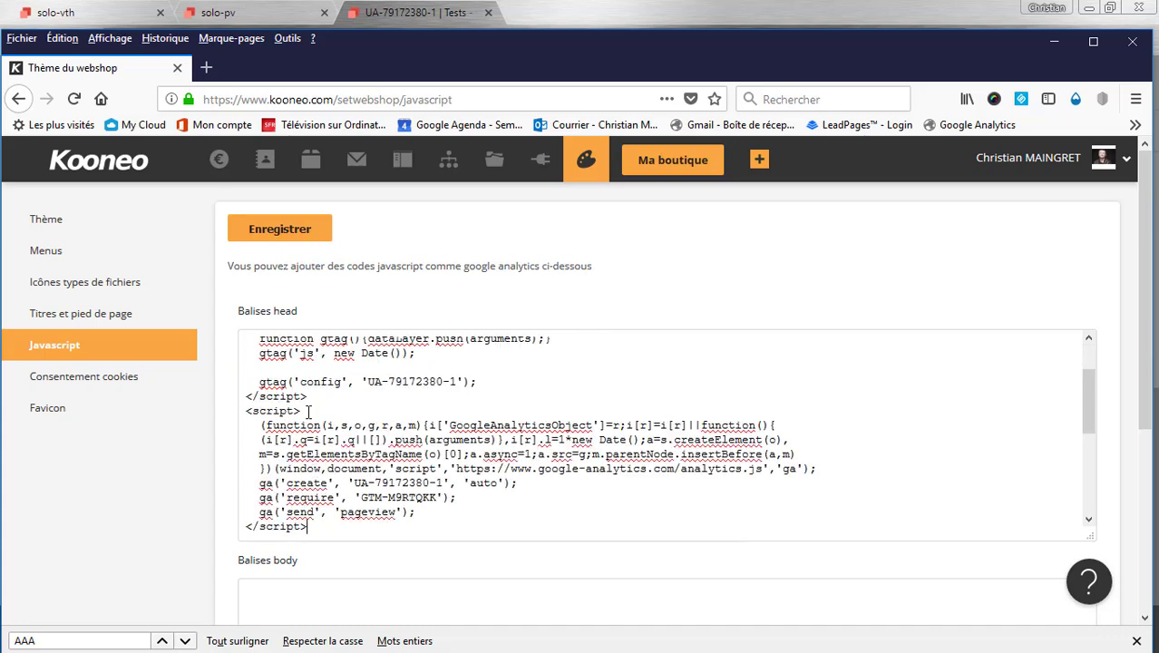
pyautogui.click(300, 243)
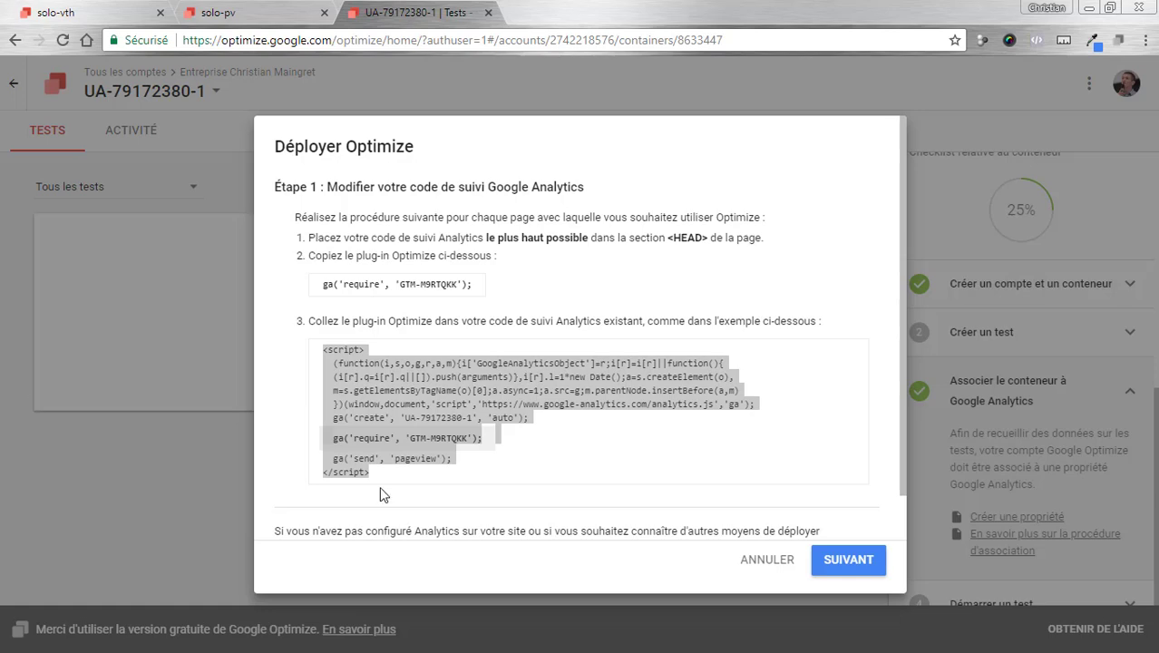
# Step: Back in Google Optimize, advance to deployment step 2 and copy the whole page-flicker snippet
pyautogui.click(833, 564)
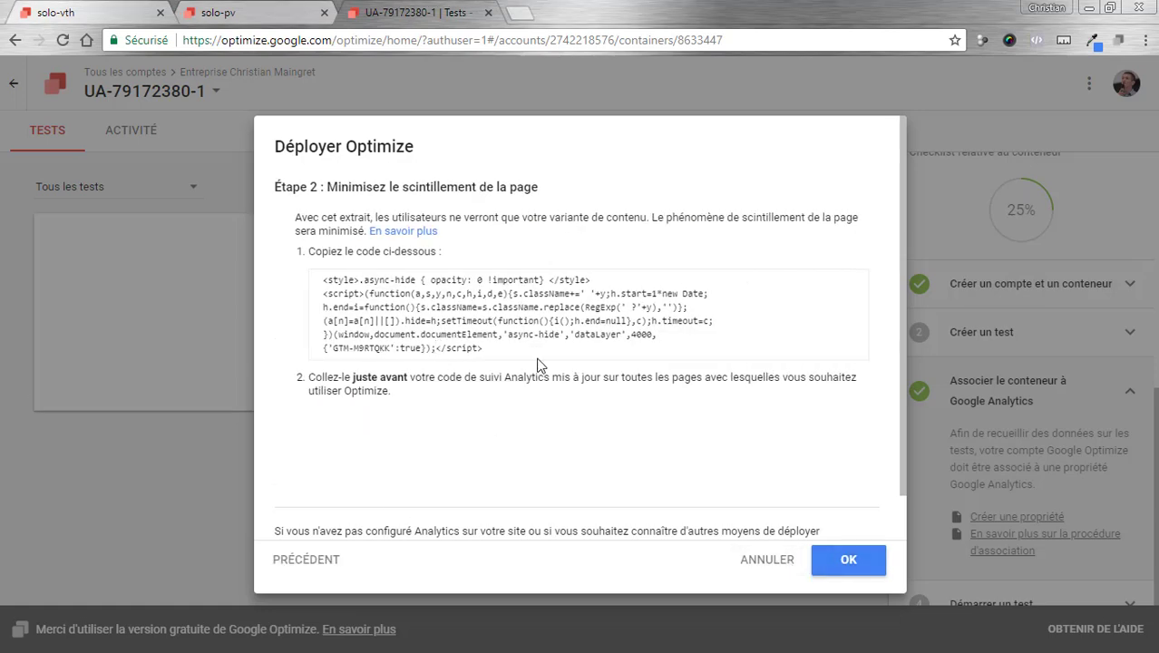
pyautogui.moveTo(495, 354); pyautogui.dragTo(306, 284)
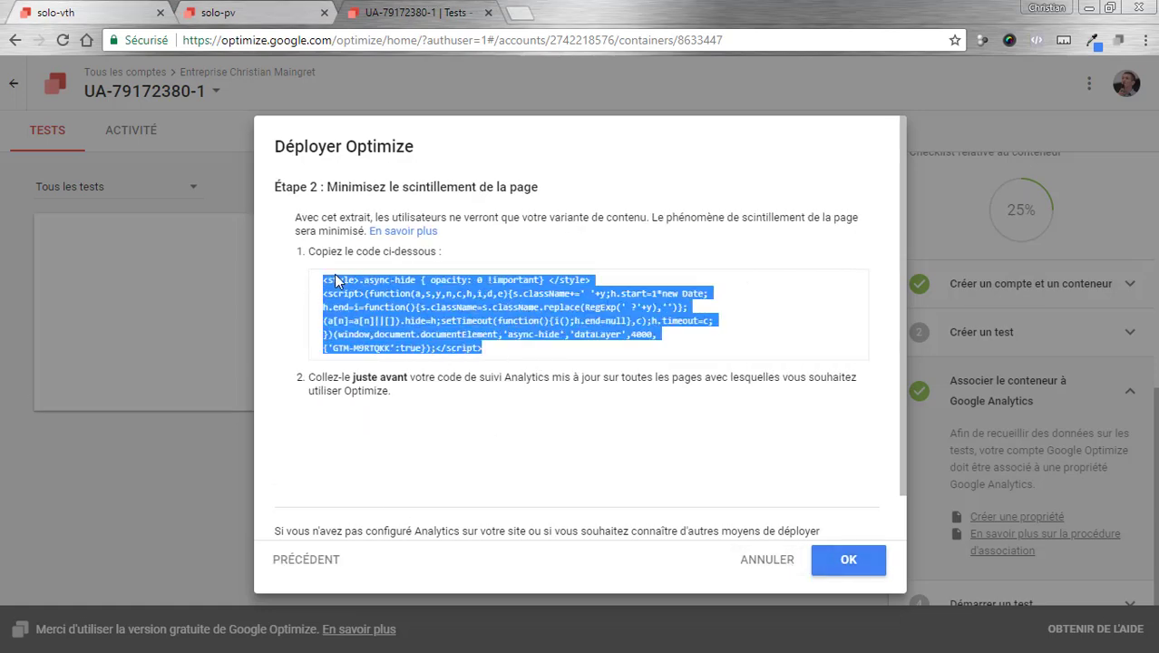
pyautogui.rightClick(513, 317)
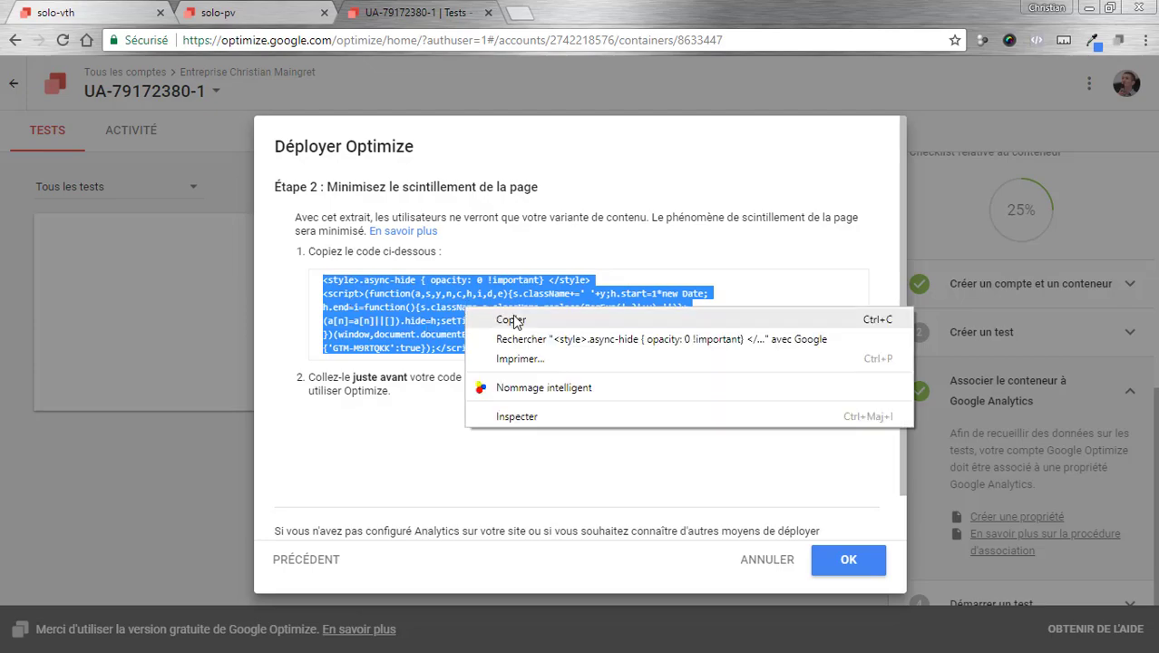
pyautogui.click(535, 322)
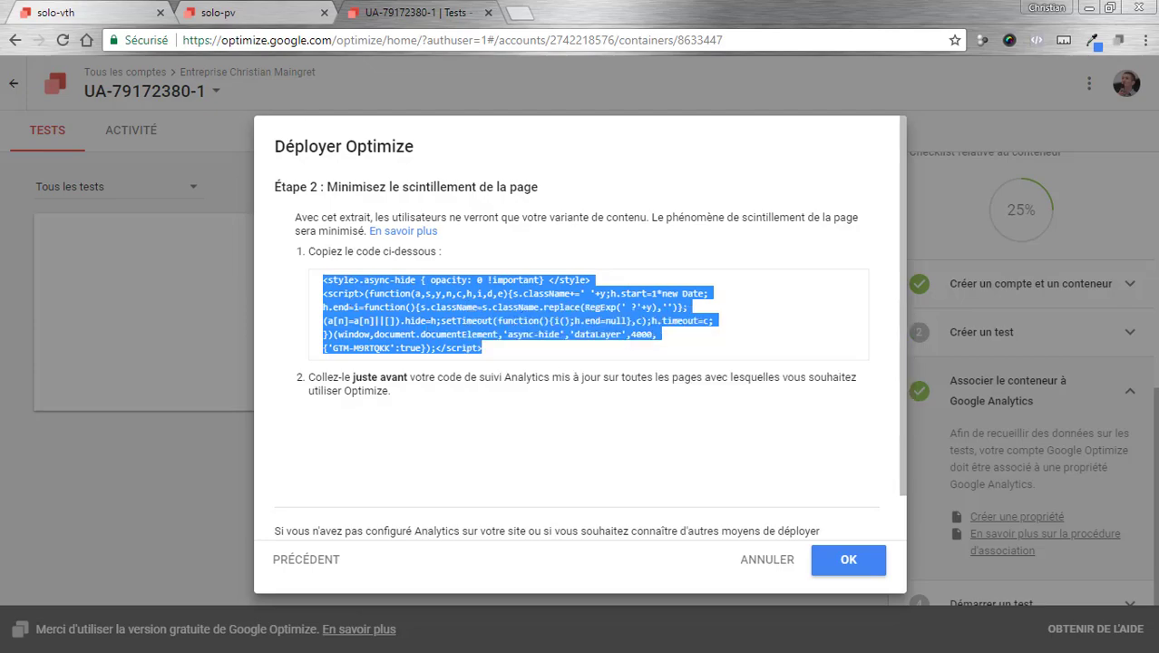
# Step: In Kooneo, paste the flicker snippet on a new line after the Optimize tracking script in the head code, and save
pyautogui.moveTo(0, 55); pyautogui.dragTo(412, 36)
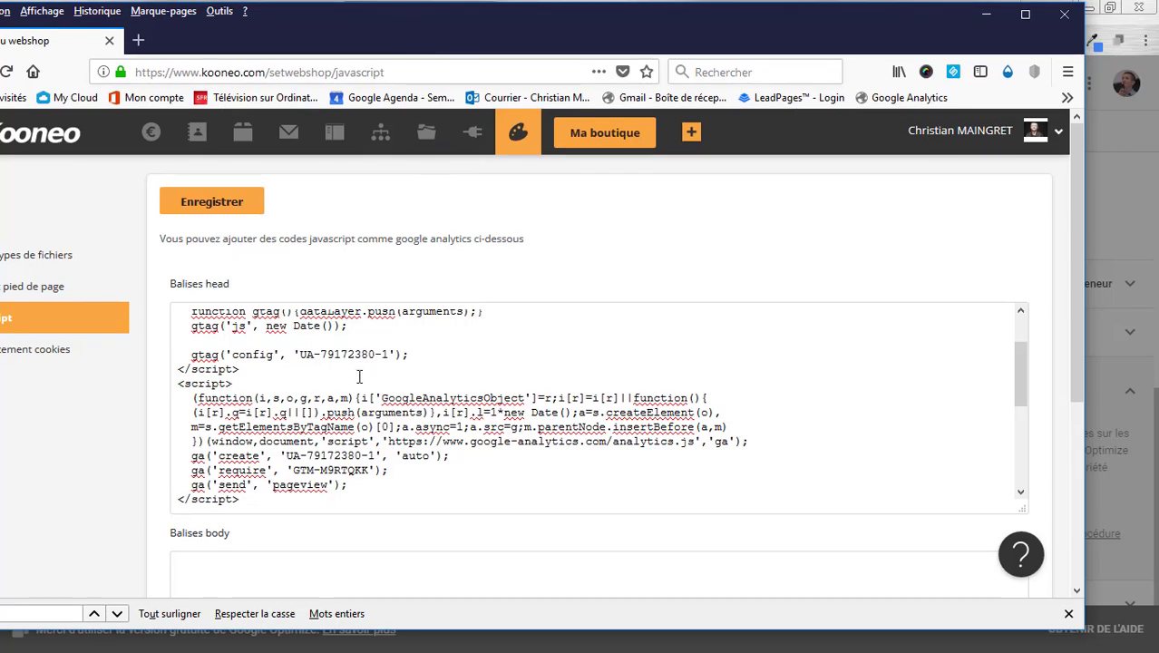
pyautogui.click(256, 500)
pyautogui.press('Return')
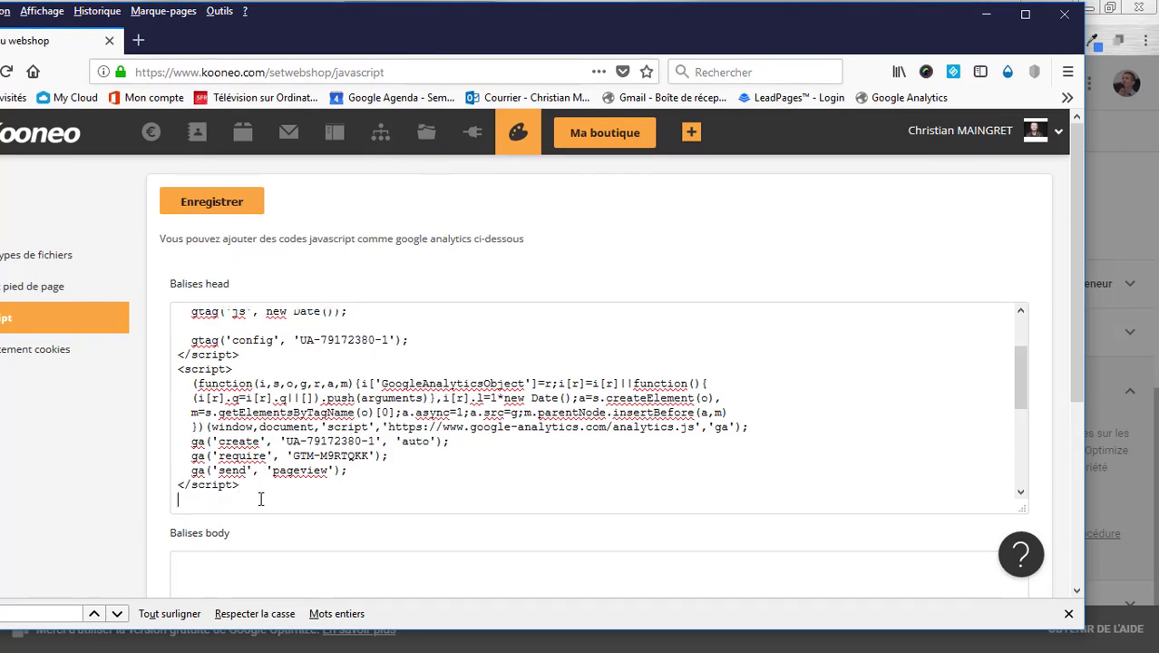
pyautogui.hotkey('ctrl', 'v')
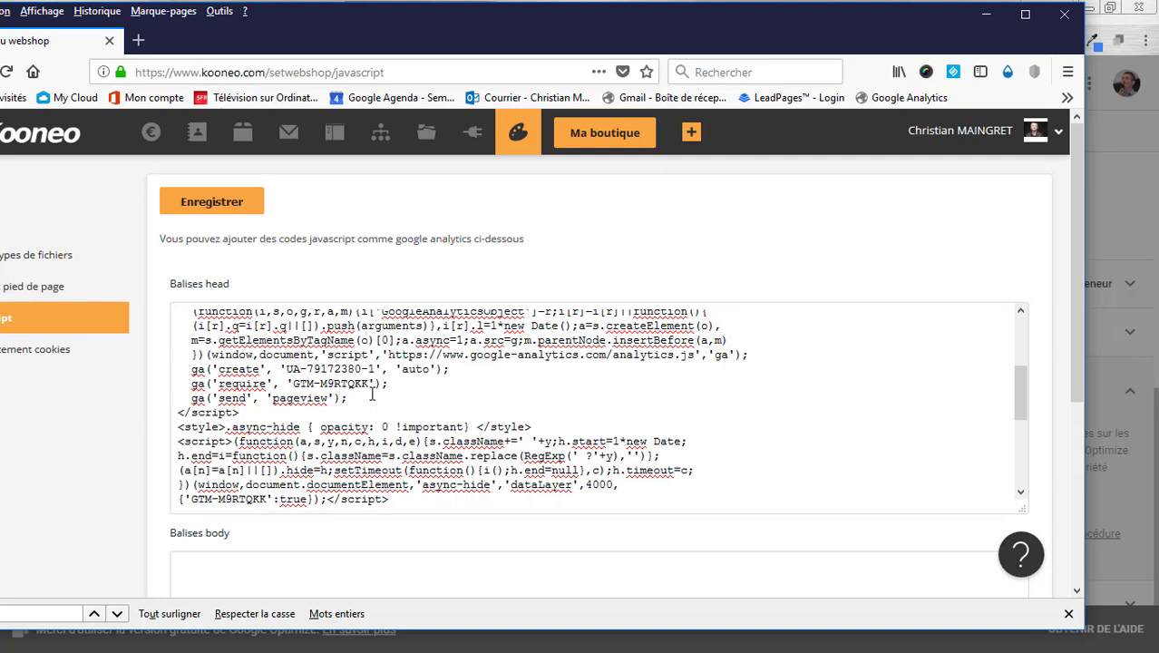
pyautogui.moveTo(368, 386); pyautogui.dragTo(321, 386)
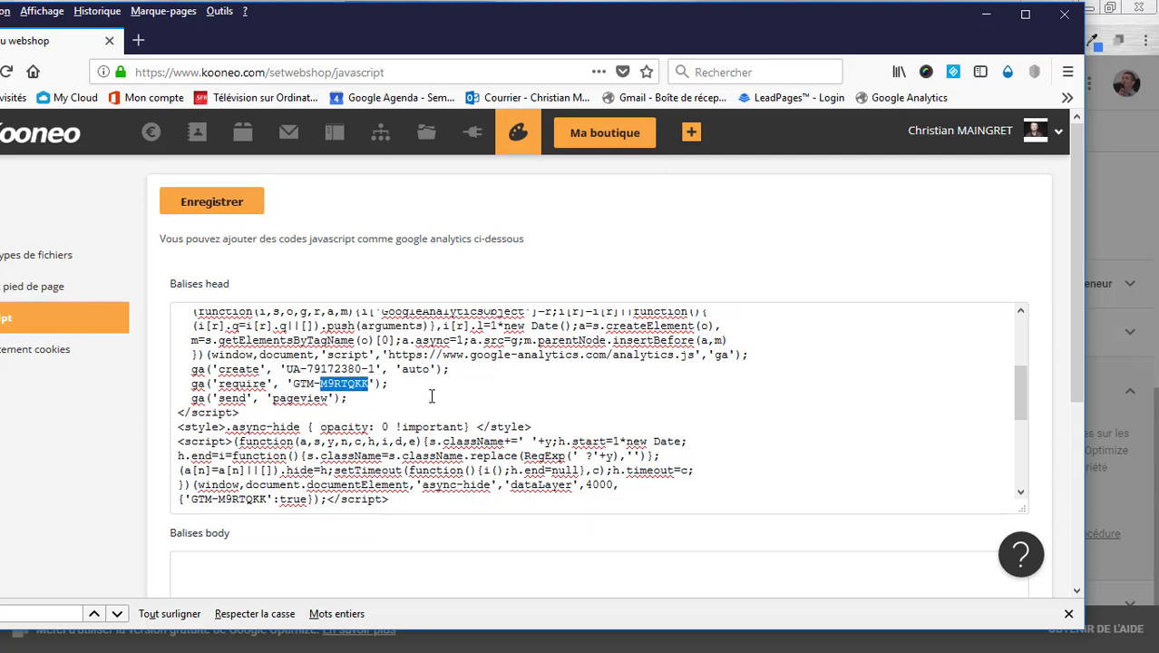
pyautogui.click(430, 396)
pyautogui.click(206, 215)
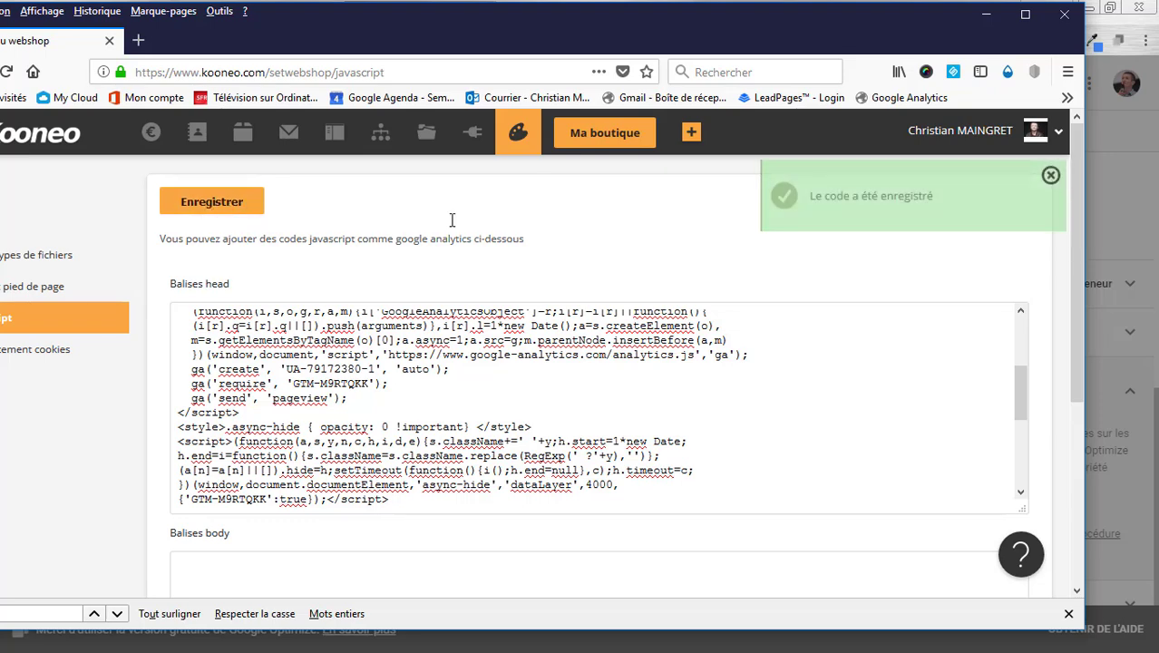
# Step: Return to Google Optimize, finish the deployment instructions and expand the "Créer un test" checklist item
pyautogui.moveTo(624, 20); pyautogui.dragTo(0, 20)
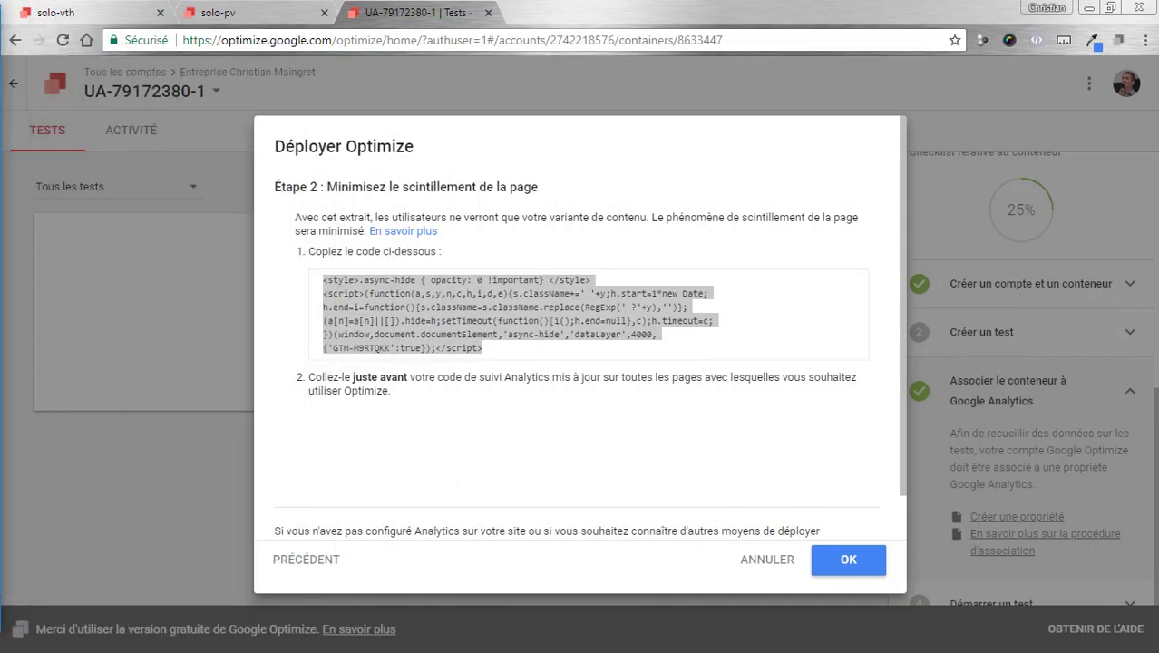
pyautogui.click(847, 559)
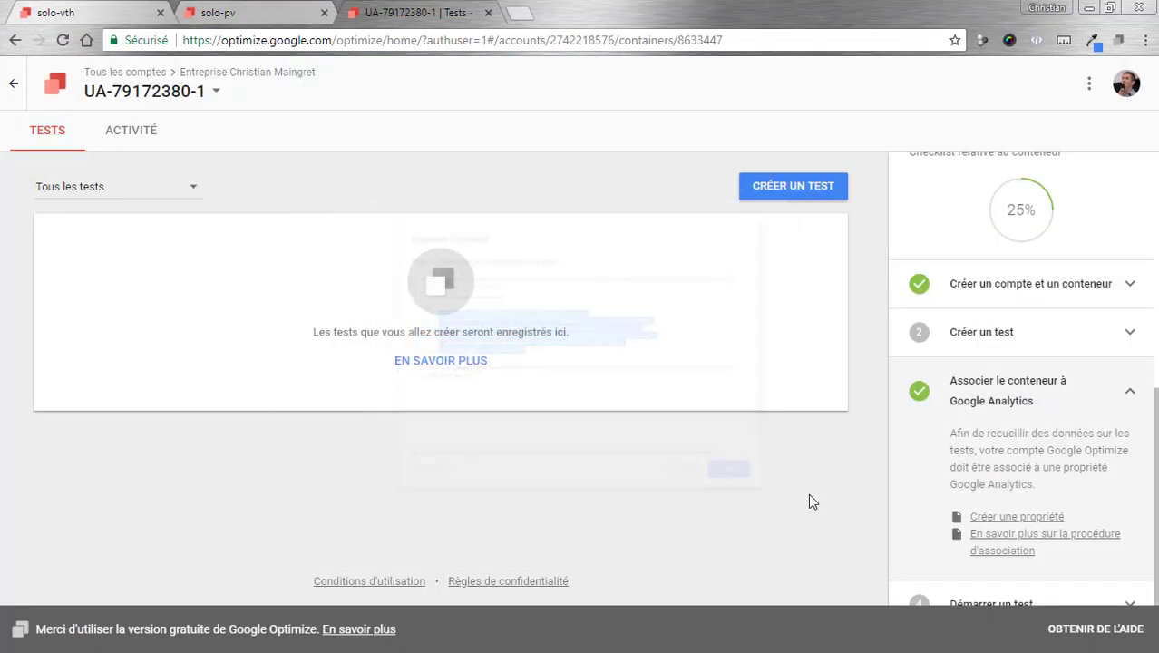
pyautogui.click(990, 338)
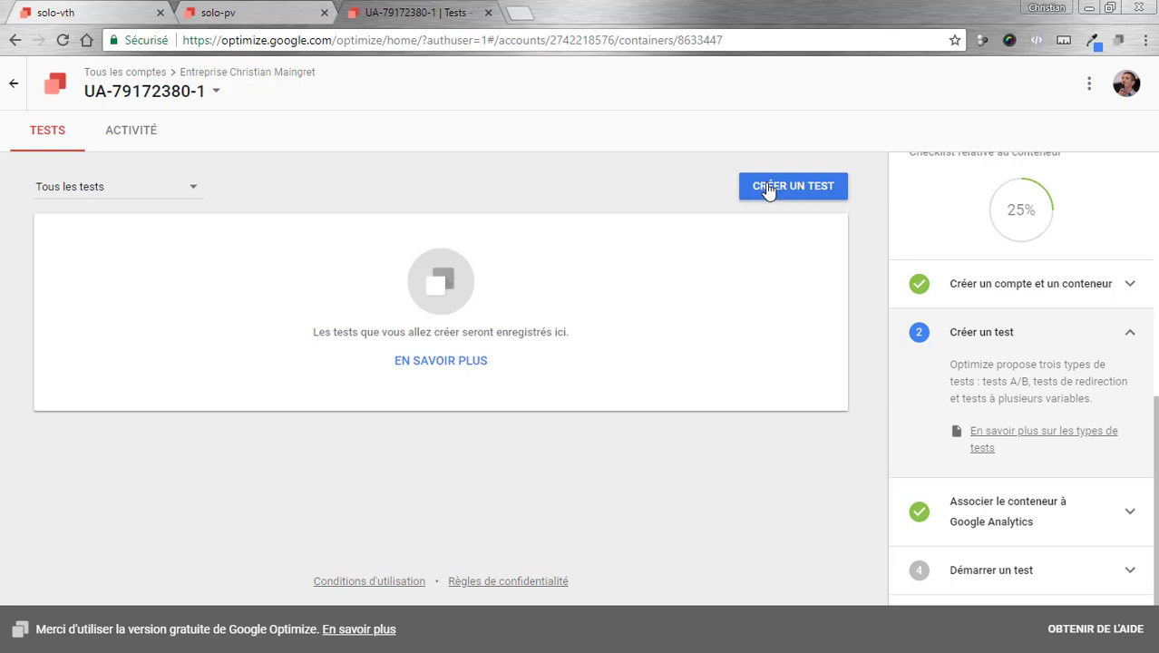
pyautogui.click(804, 194)
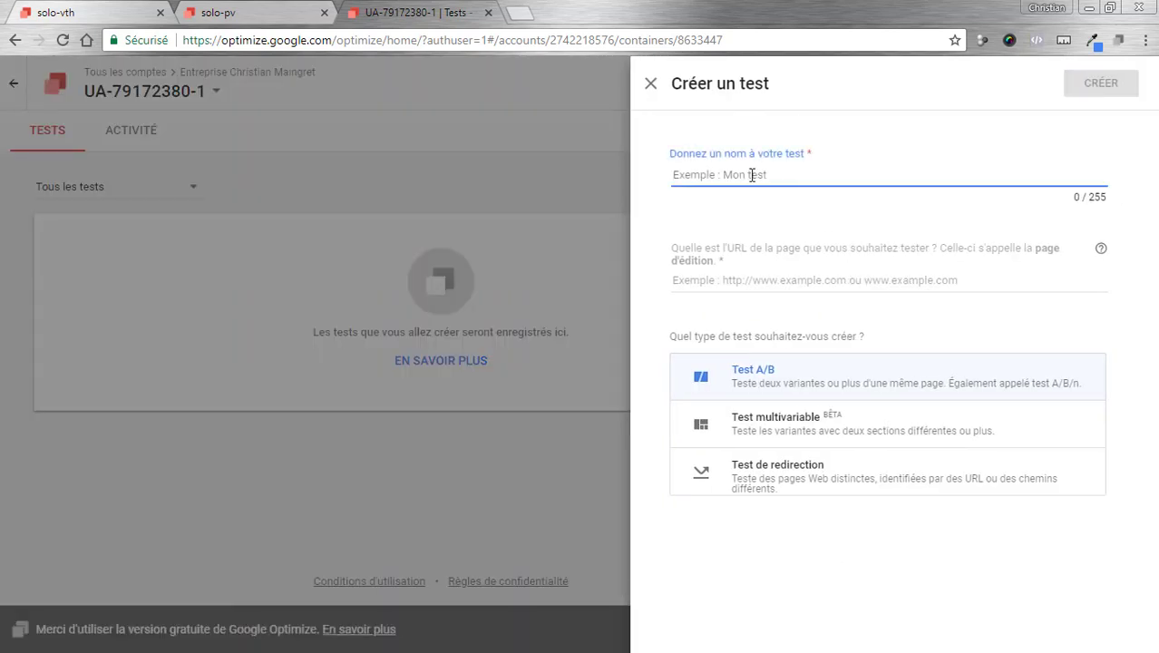
pyautogui.click(752, 174)
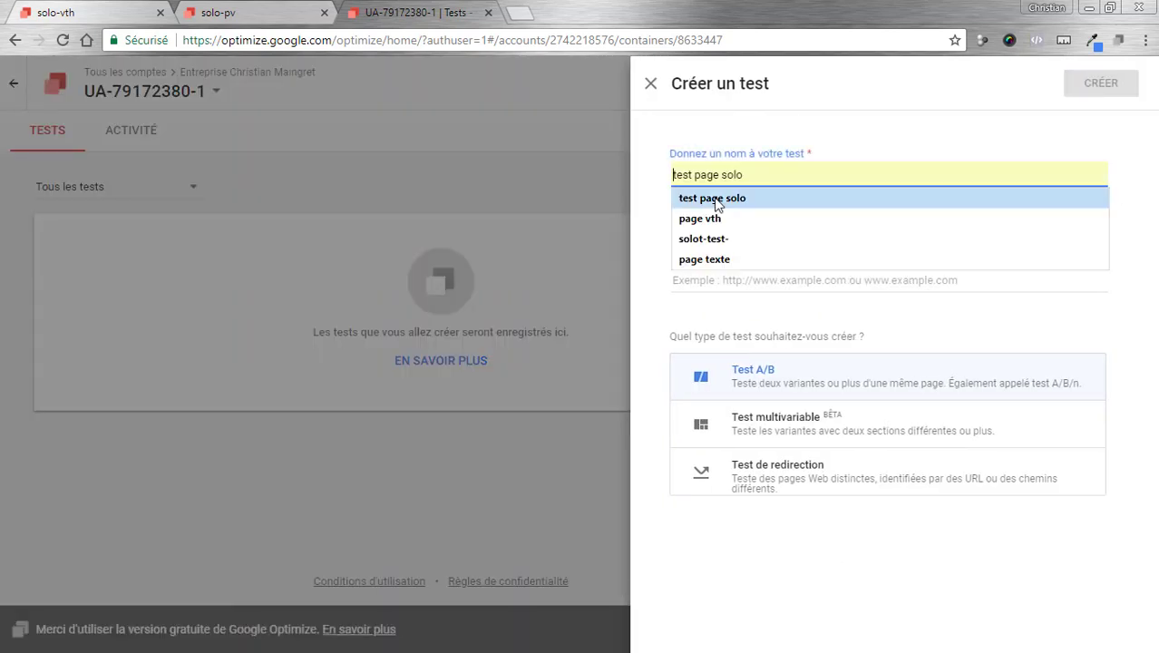
pyautogui.click(716, 199)
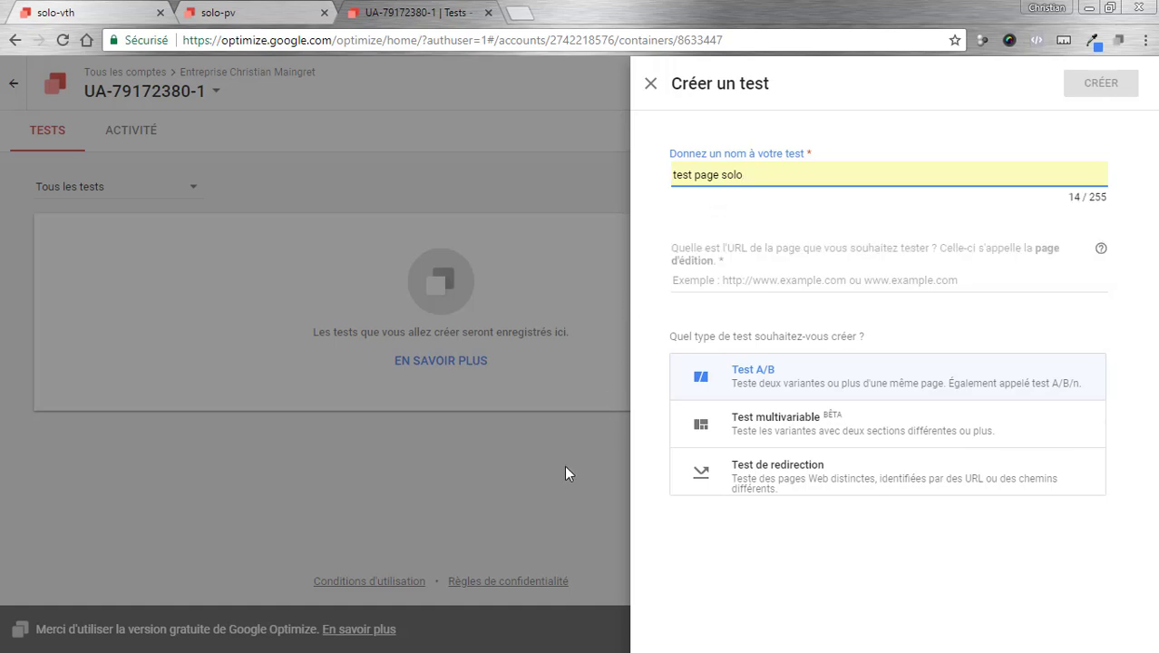
pyautogui.click(801, 282)
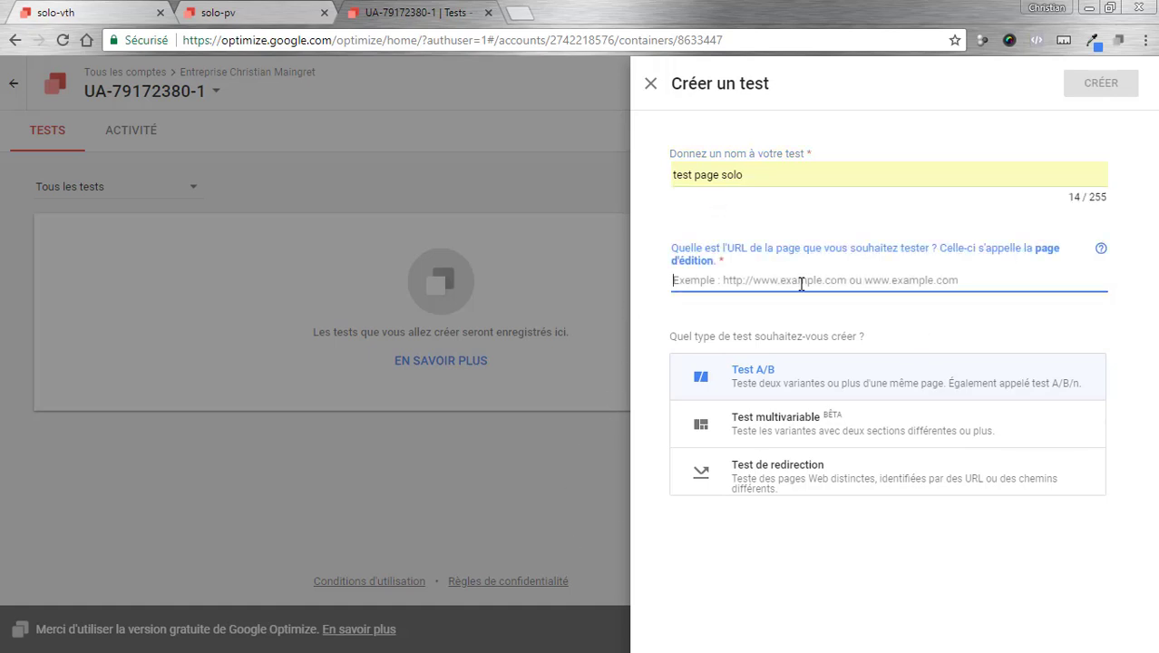
pyautogui.click(801, 284)
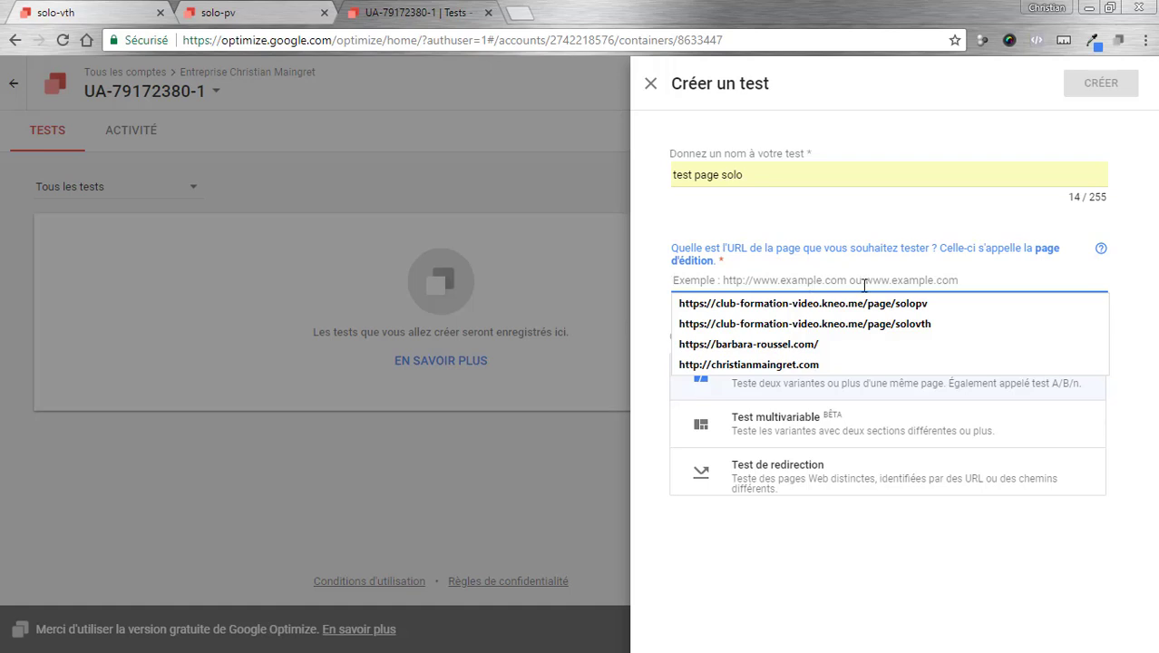
pyautogui.click(828, 305)
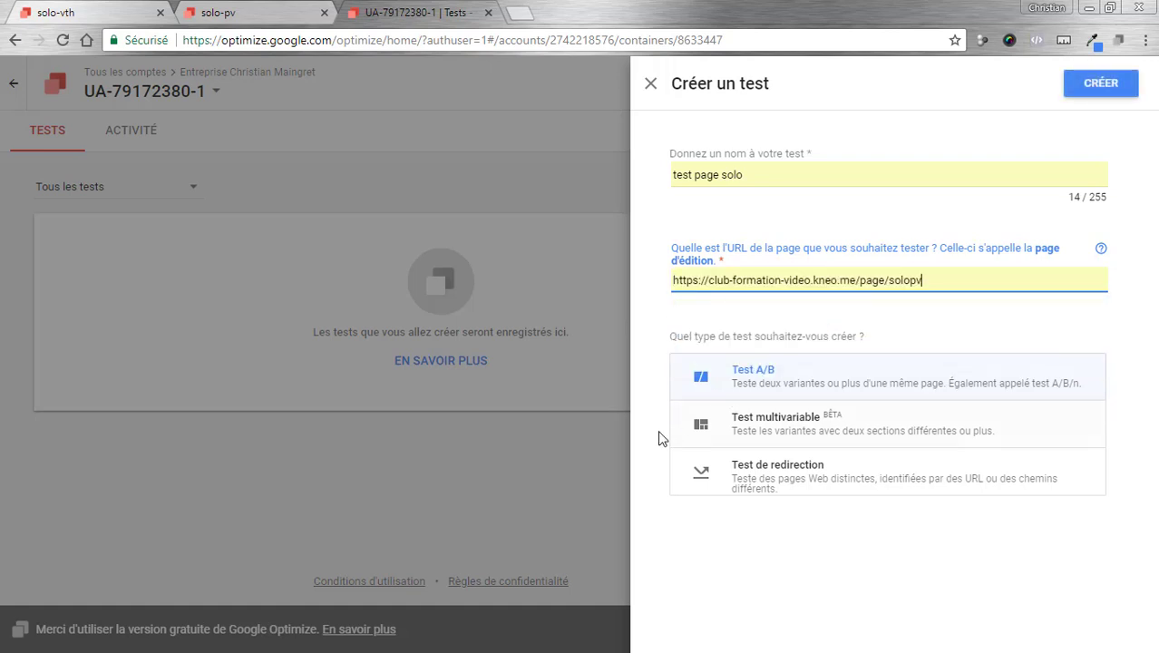
pyautogui.click(796, 476)
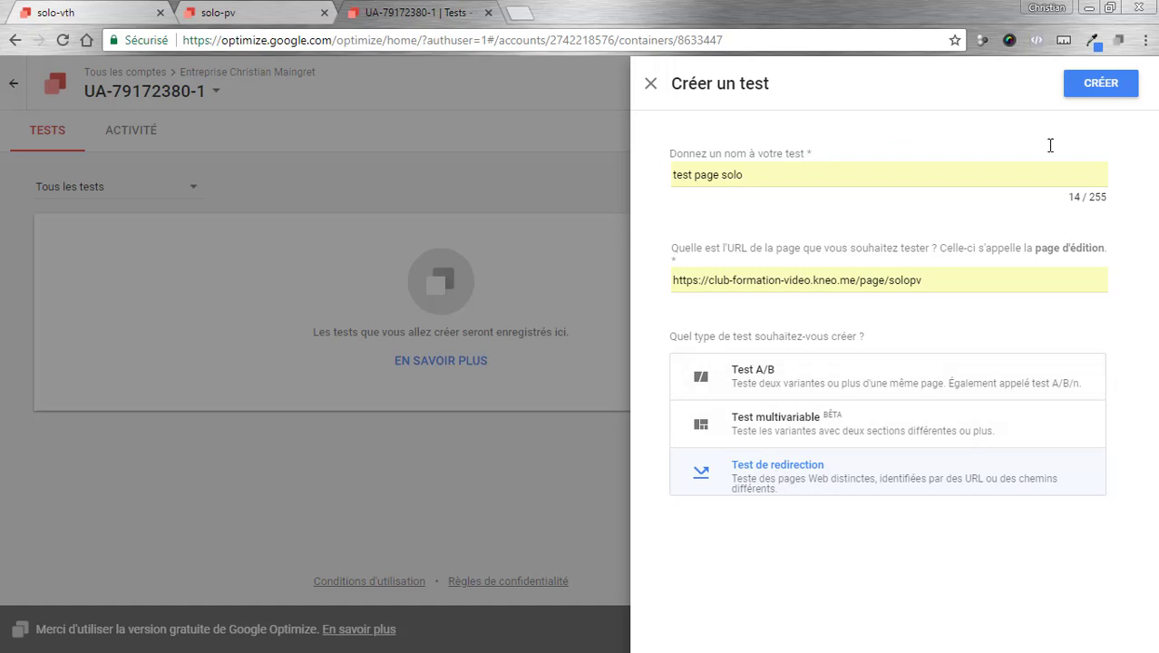
pyautogui.click(1117, 86)
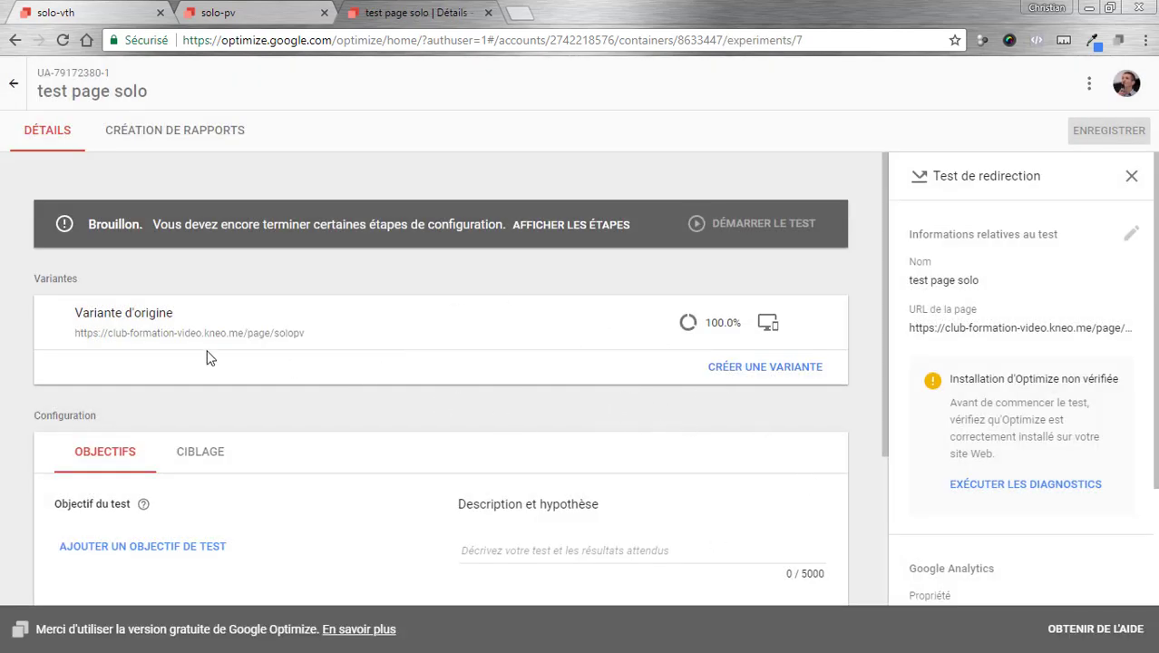
# Step: Start a new variant for the test and name it "page vth"
pyautogui.click(737, 369)
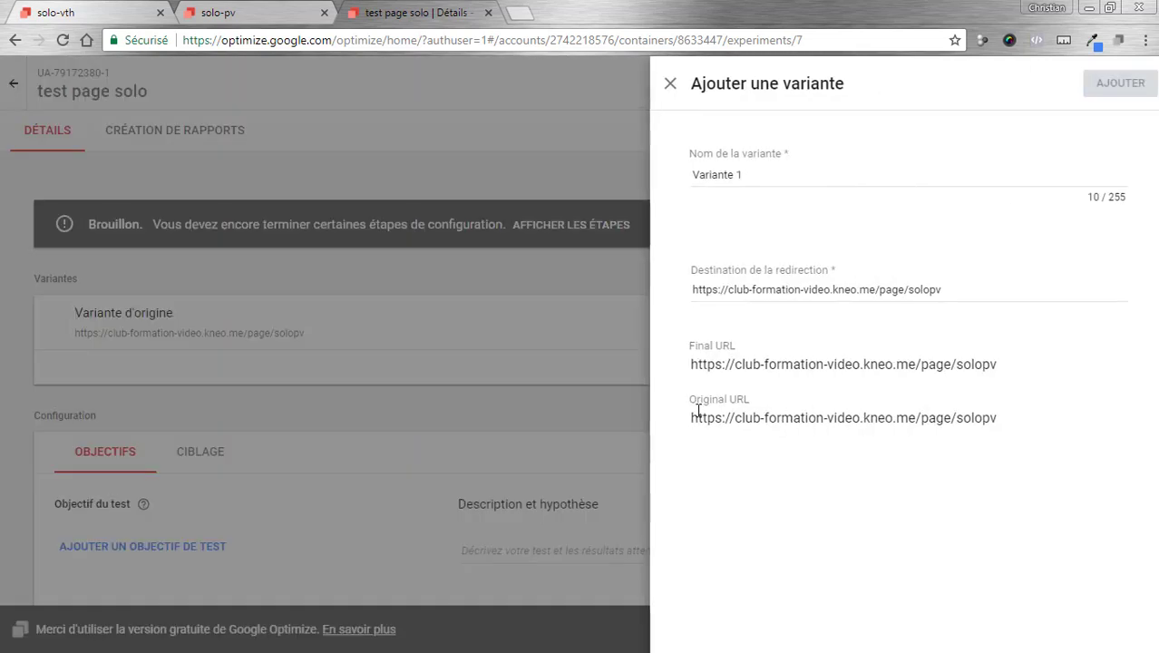
pyautogui.moveTo(730, 175); pyautogui.dragTo(682, 178)
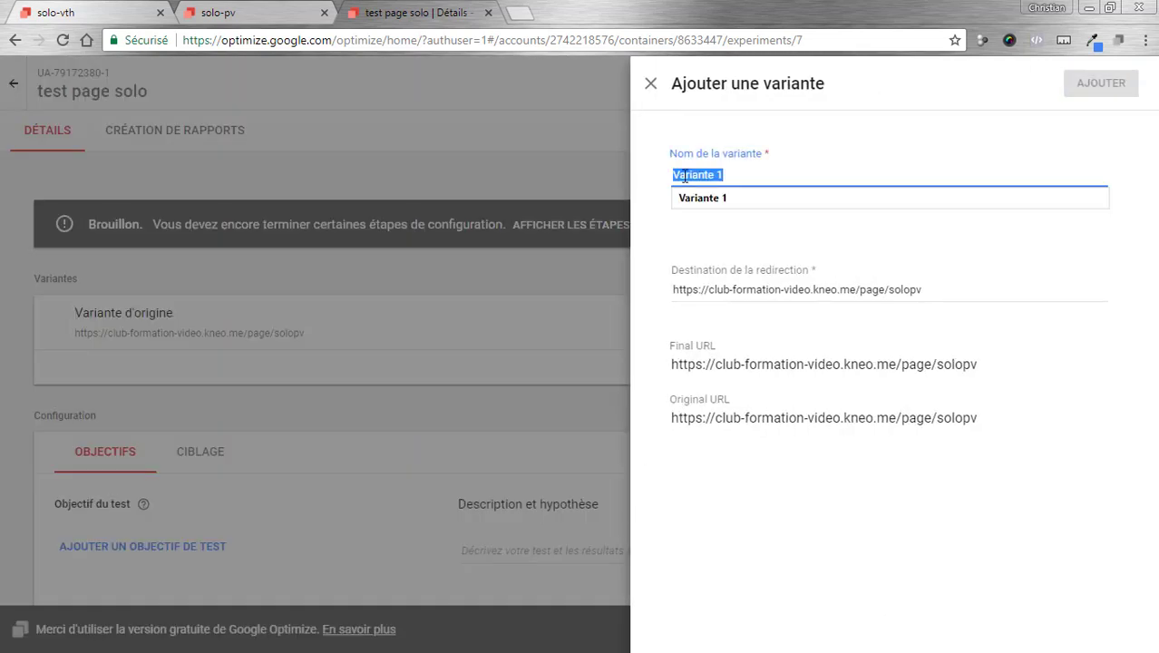
pyautogui.press('BackSpace')
pyautogui.click(719, 179)
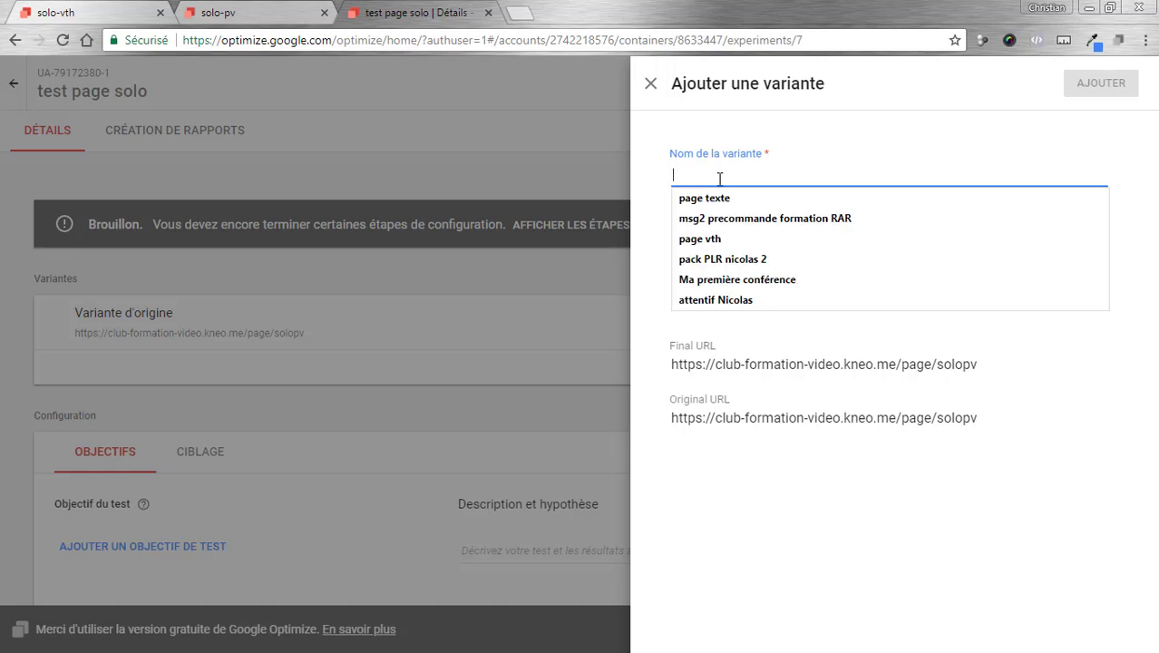
pyautogui.click(710, 239)
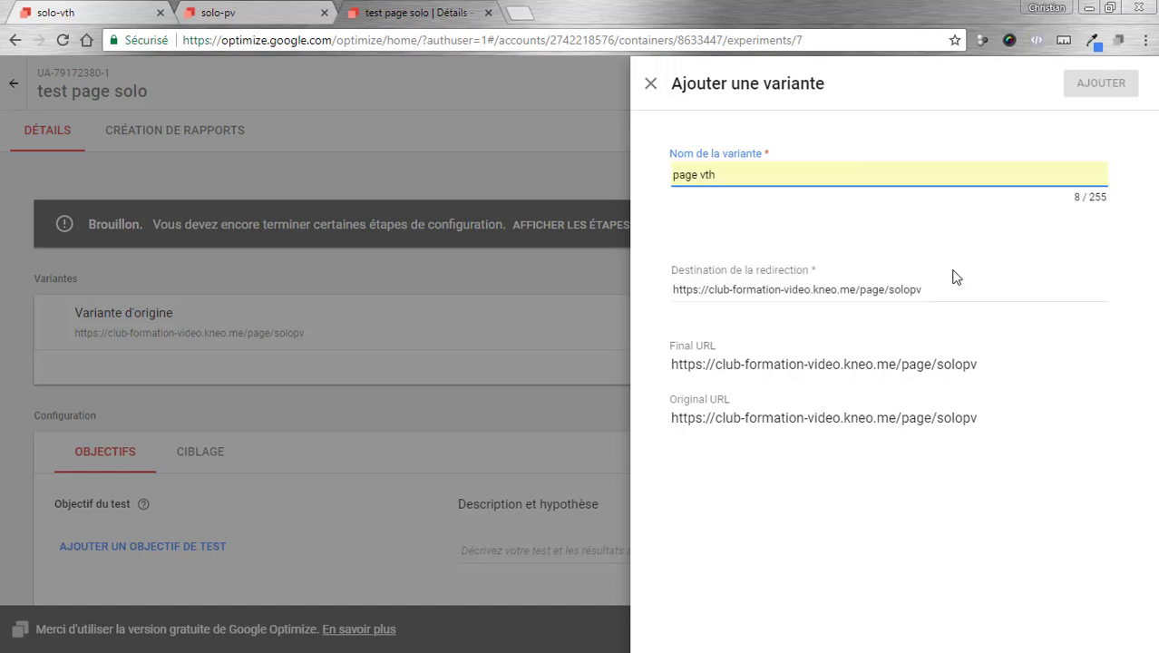
pyautogui.moveTo(908, 289); pyautogui.dragTo(966, 289)
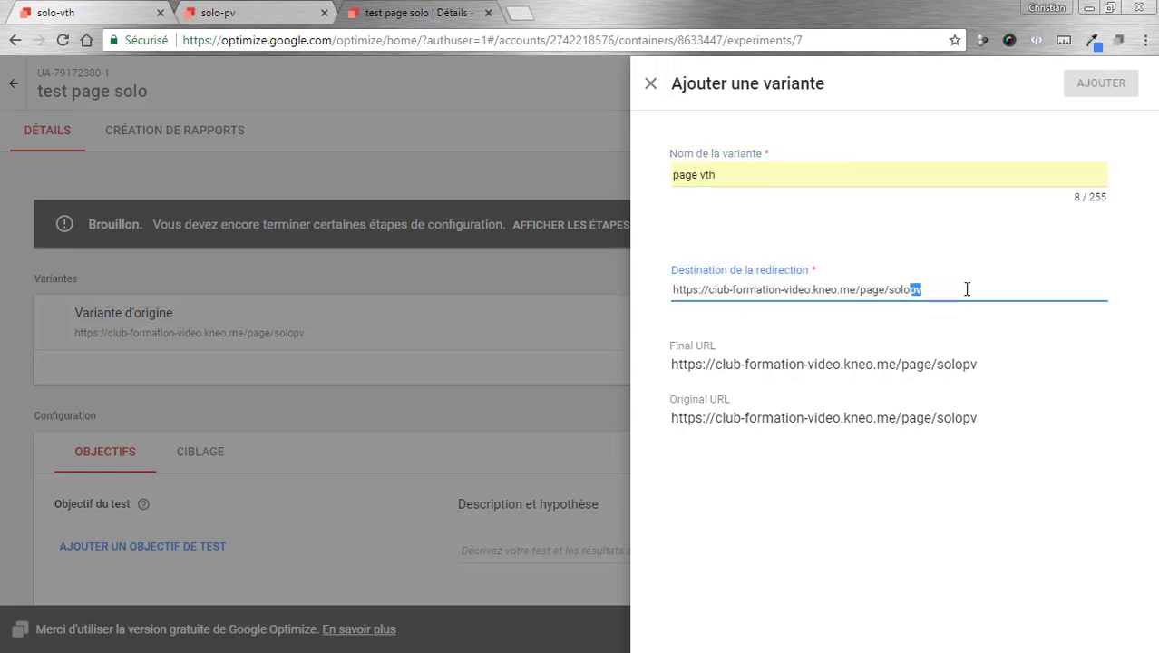
pyautogui.write('vth')
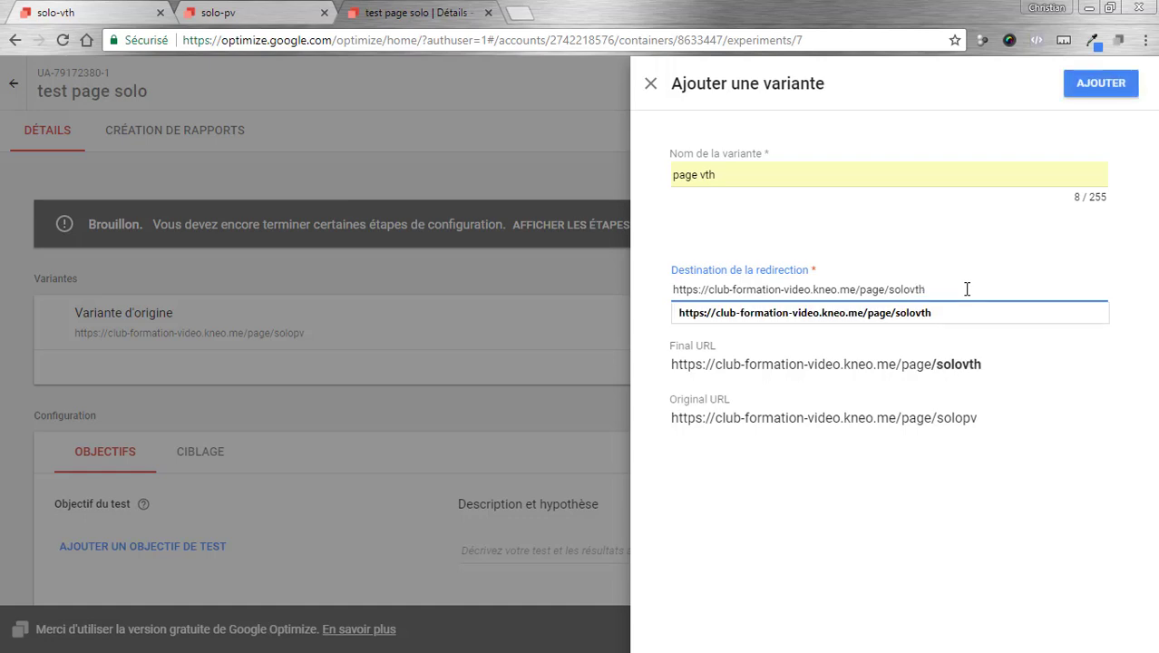
pyautogui.click(1020, 314)
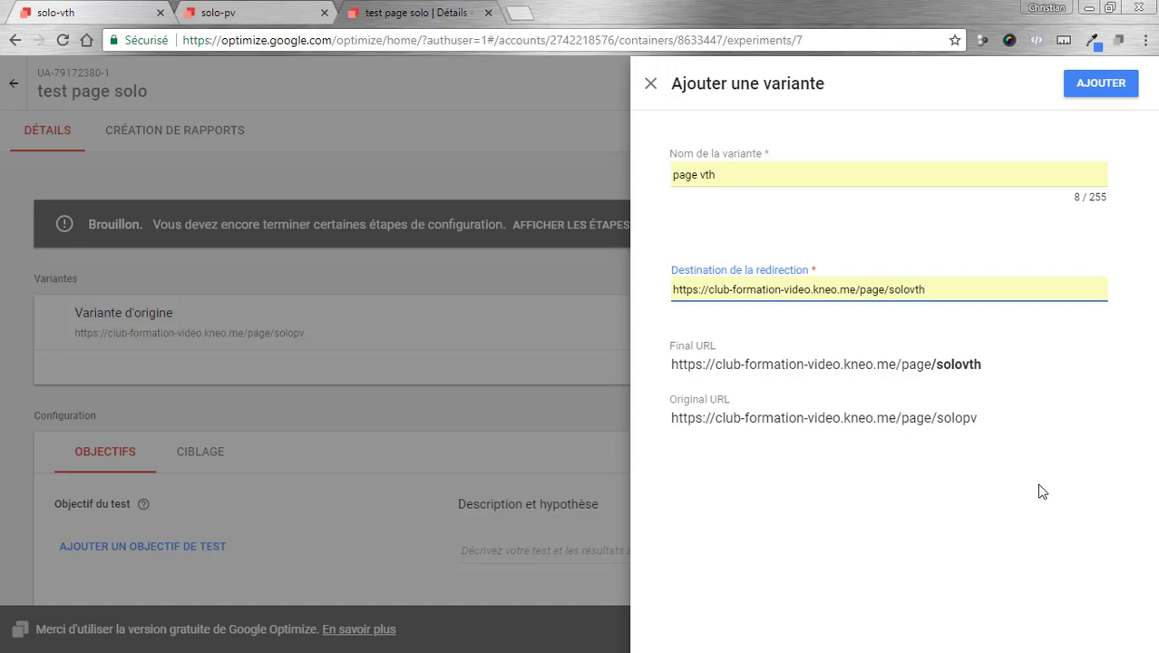
pyautogui.click(1098, 91)
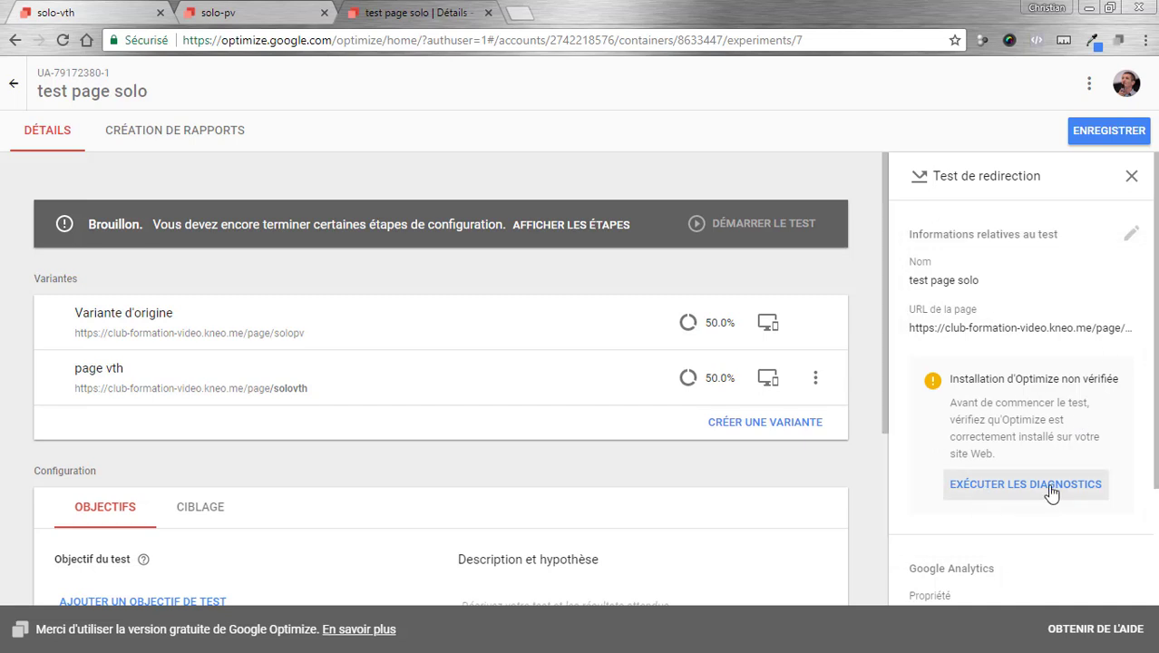
# Step: Run the Optimize installation diagnostics on the test page and return to the test
pyautogui.click(979, 487)
pyautogui.click(634, 400)
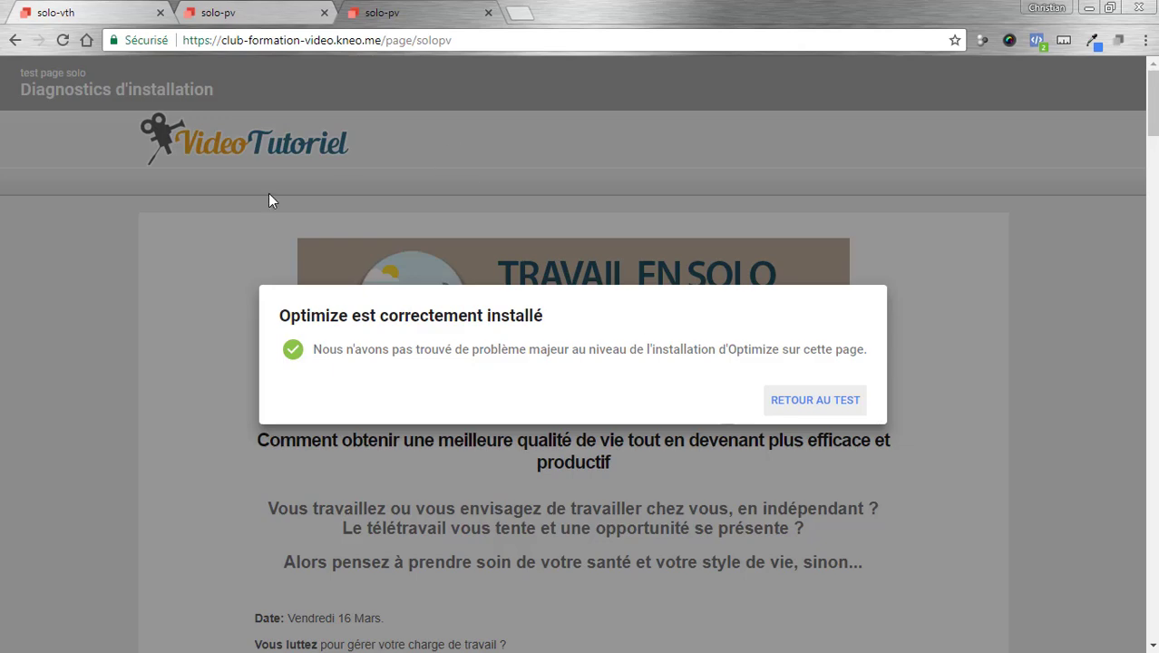
pyautogui.click(843, 401)
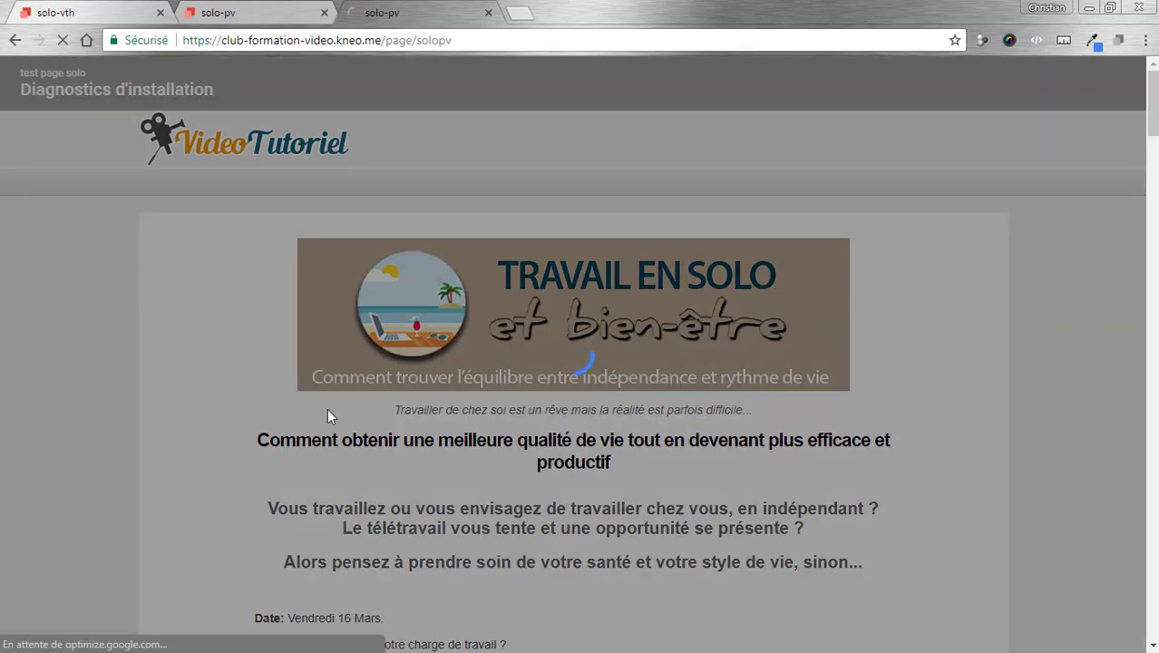